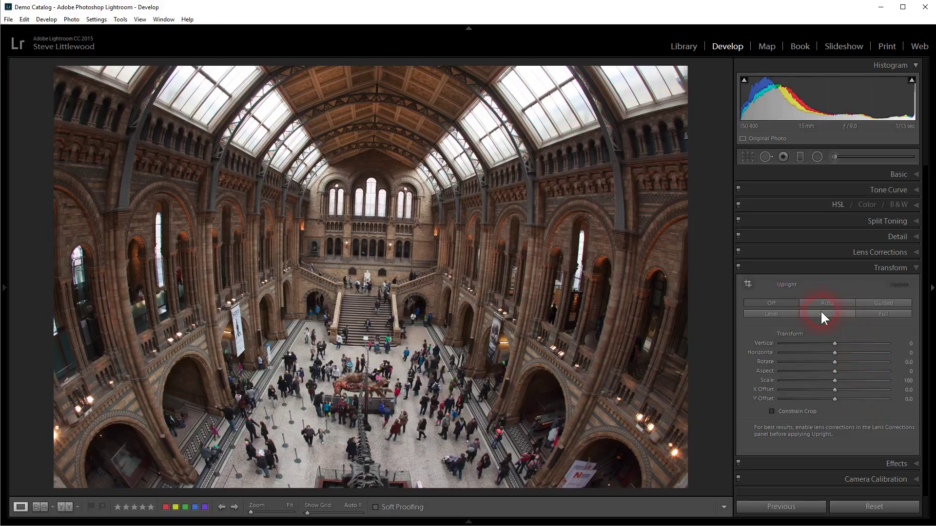
Examine the Transform controls and compare the profile-based and manual lens correction options
left_click(780, 342)
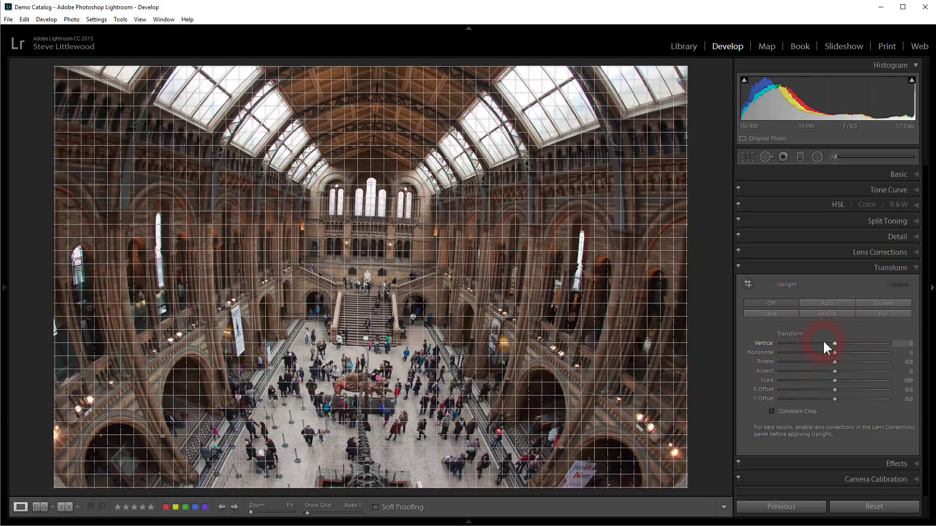
left_click(860, 252)
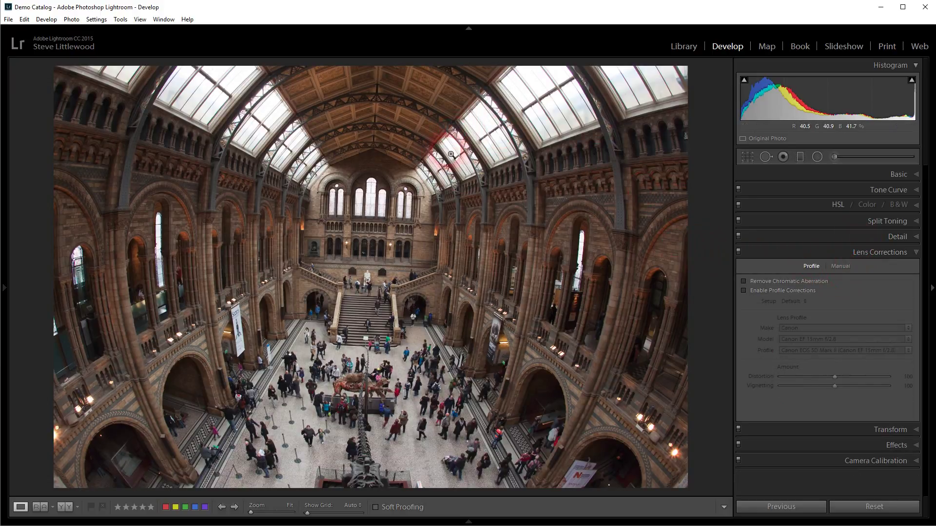
left_click(764, 237)
left_click(820, 267)
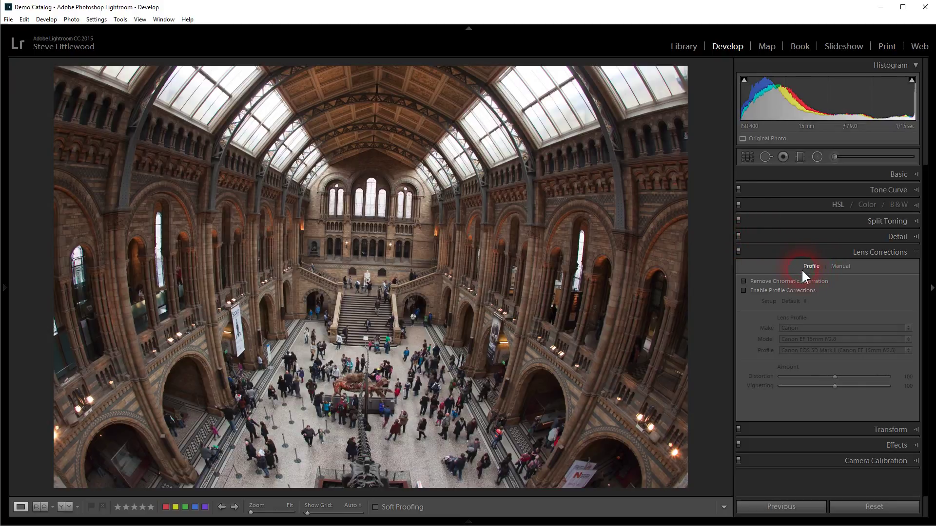
left_click(838, 266)
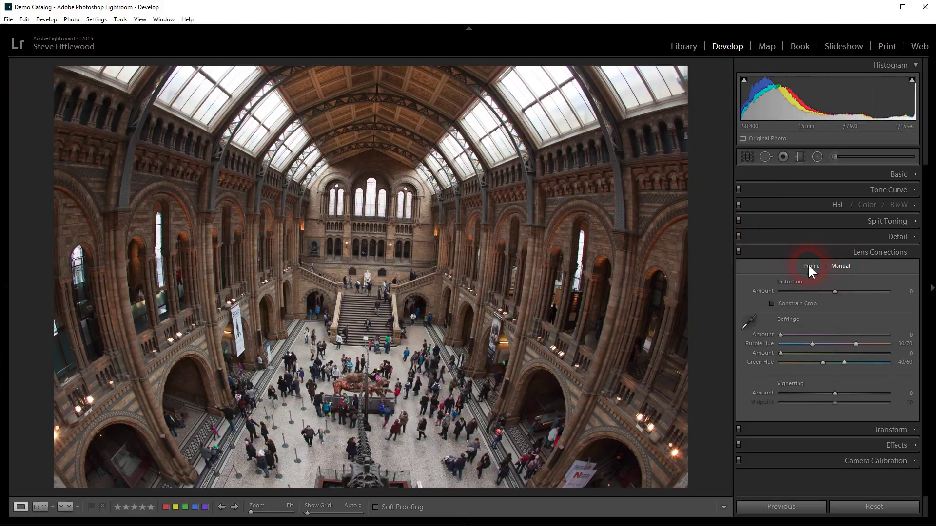
left_click(810, 266)
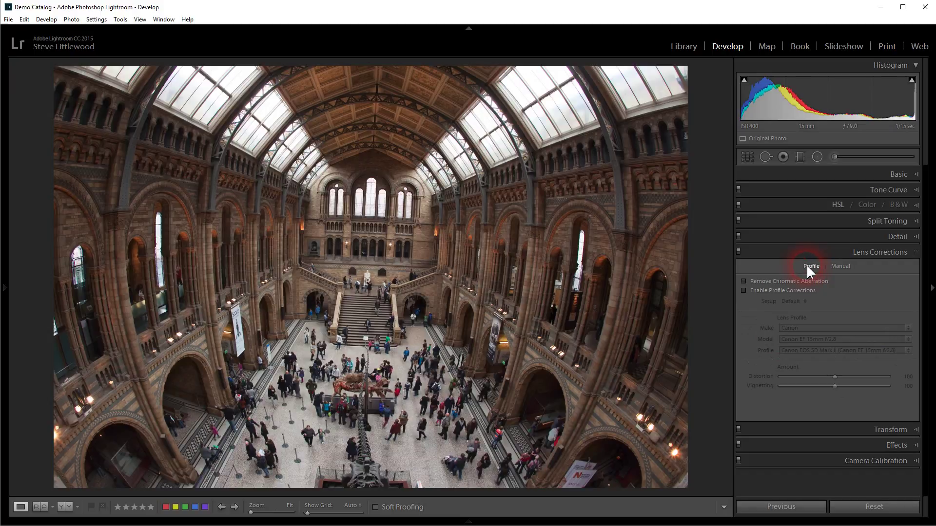
left_click(841, 266)
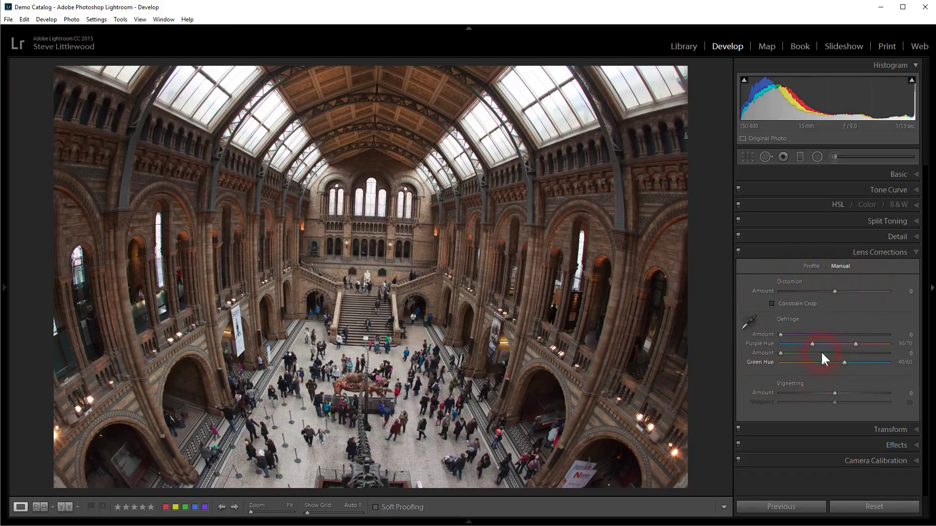
left_click(810, 267)
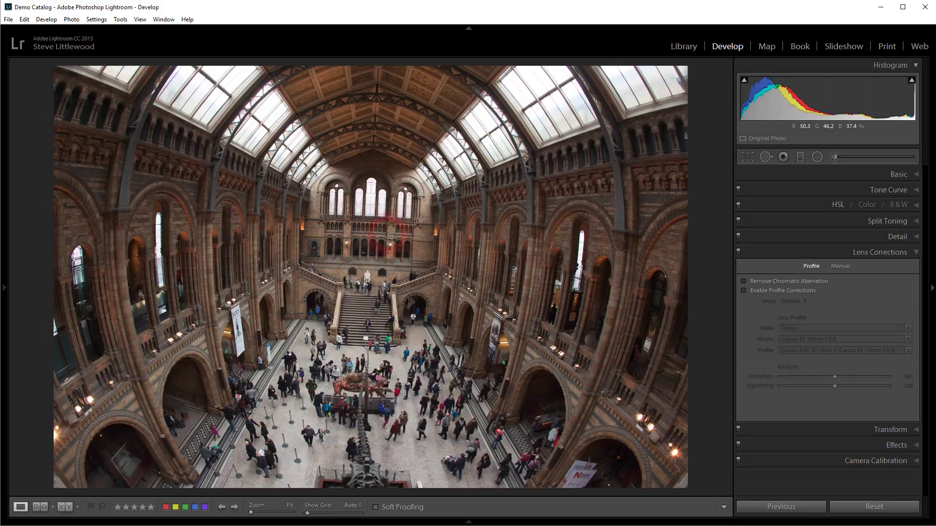
Inspect the skylight edges of the museum photo at 4:1 and enable Remove Chromatic Aberration
left_click(127, 77)
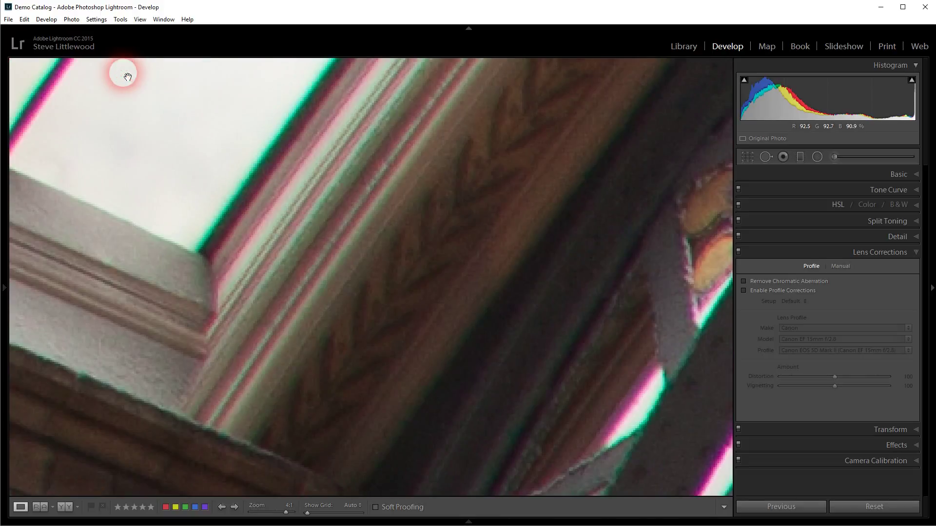
left_click_drag(127, 77, 321, 230)
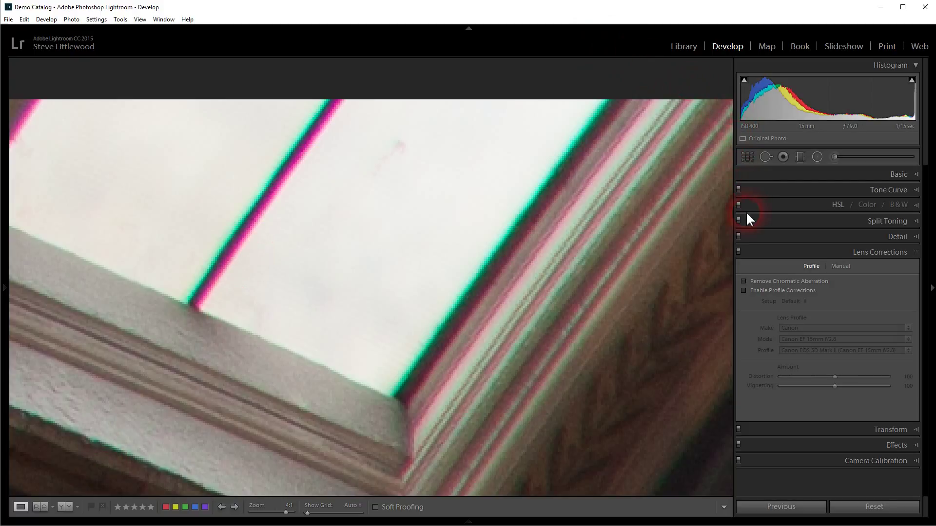
left_click(744, 282)
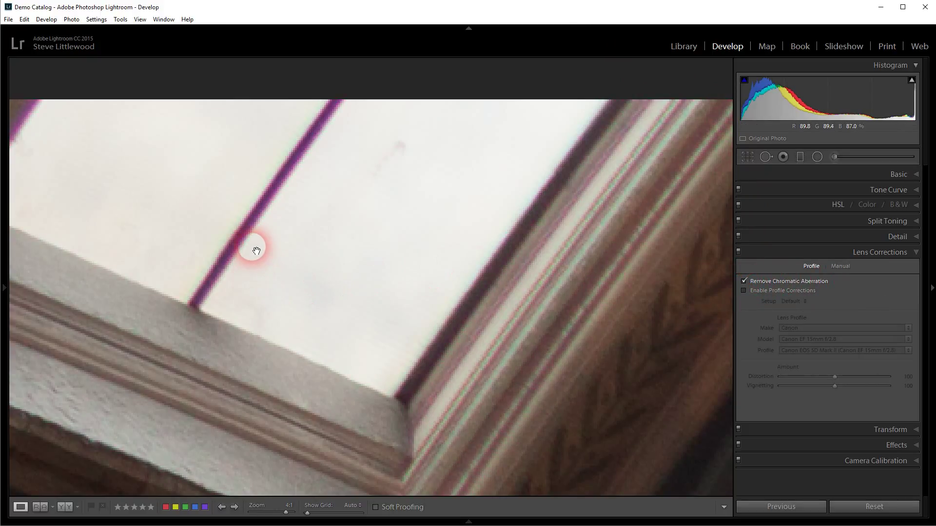
left_click_drag(252, 247, 365, 267)
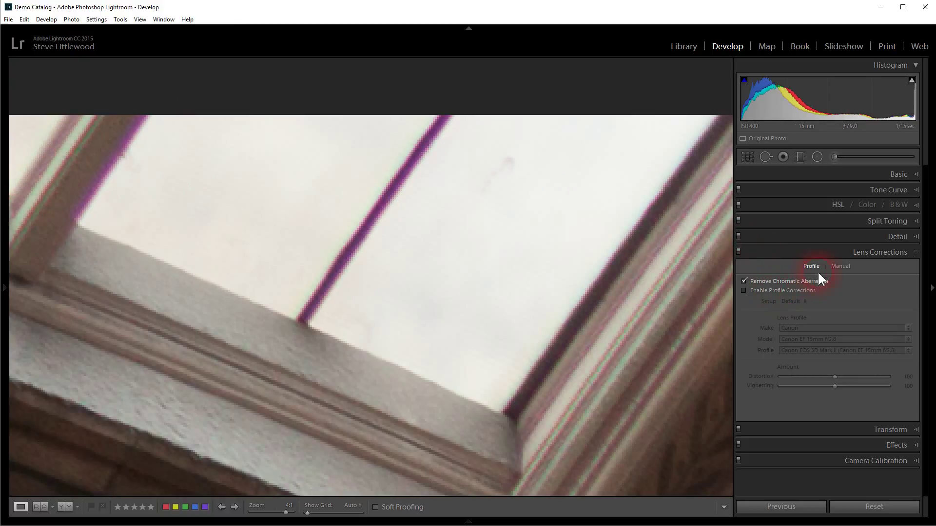
Set the purple Defringe amount to 6 in the manual lens corrections
left_click(840, 266)
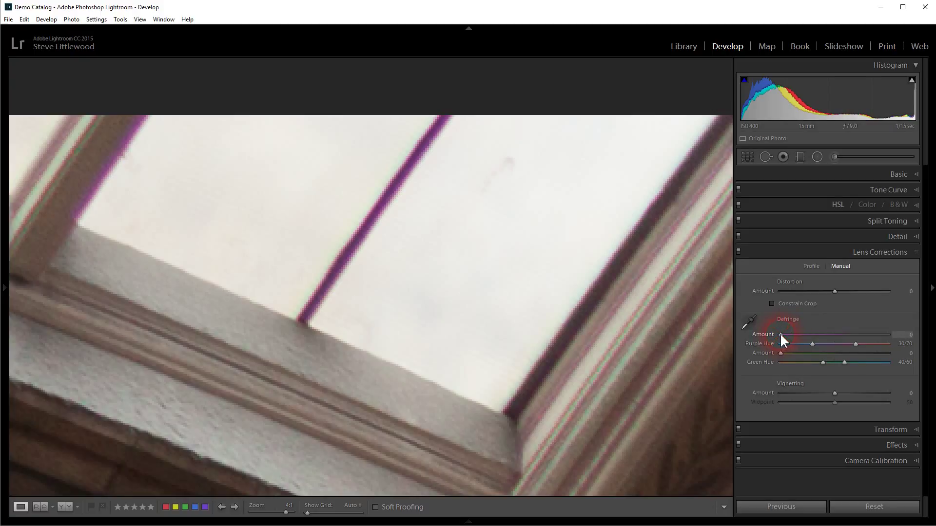
left_click_drag(782, 338, 792, 337)
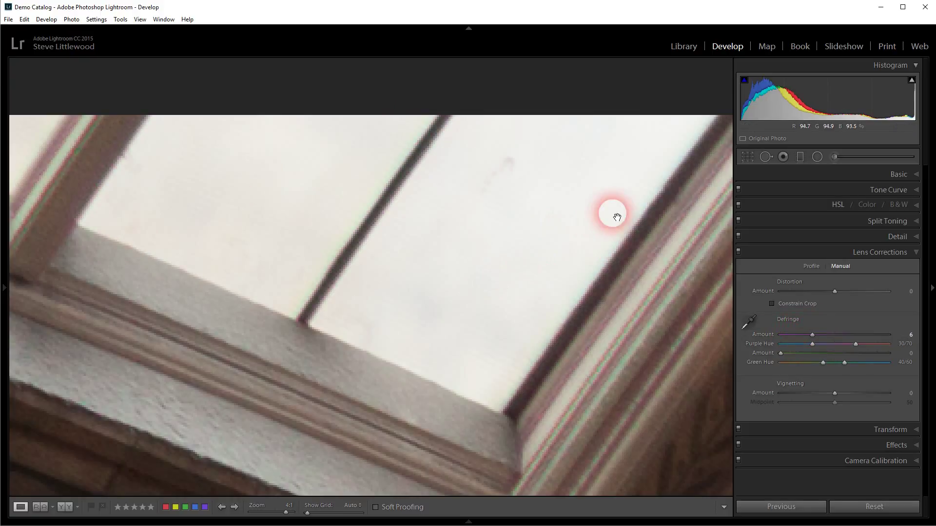
Switch to the coastal cliff photo and compare it with profile corrections disabled and re-enabled
left_click_drag(573, 212, 692, 524)
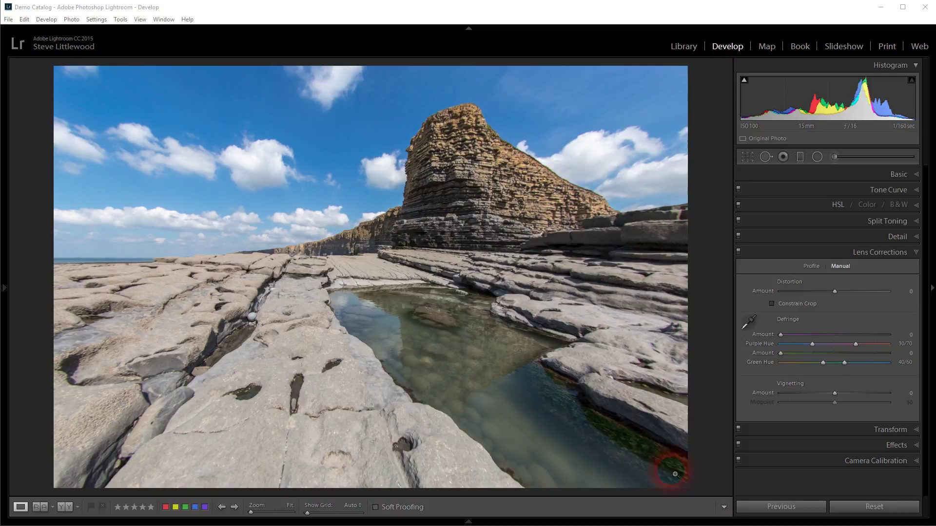
left_click_drag(669, 460, 867, 302)
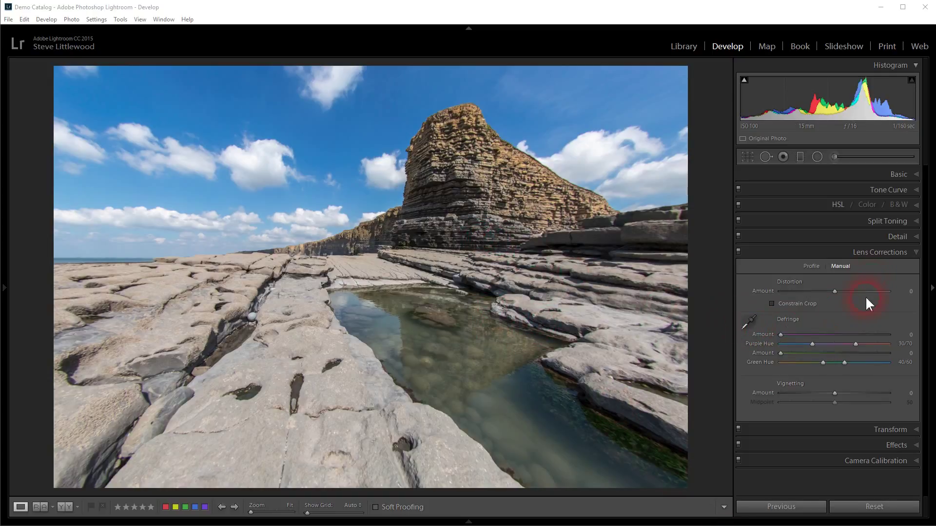
left_click(809, 266)
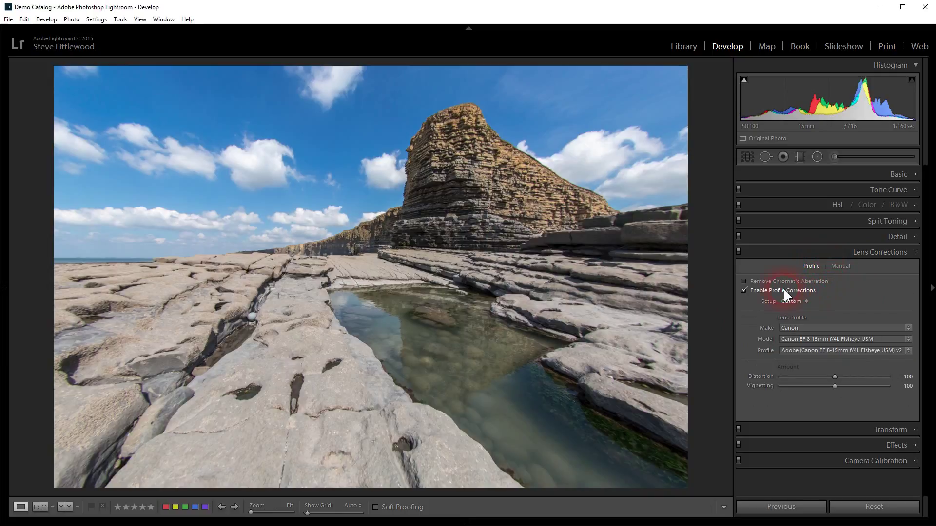
left_click(743, 289)
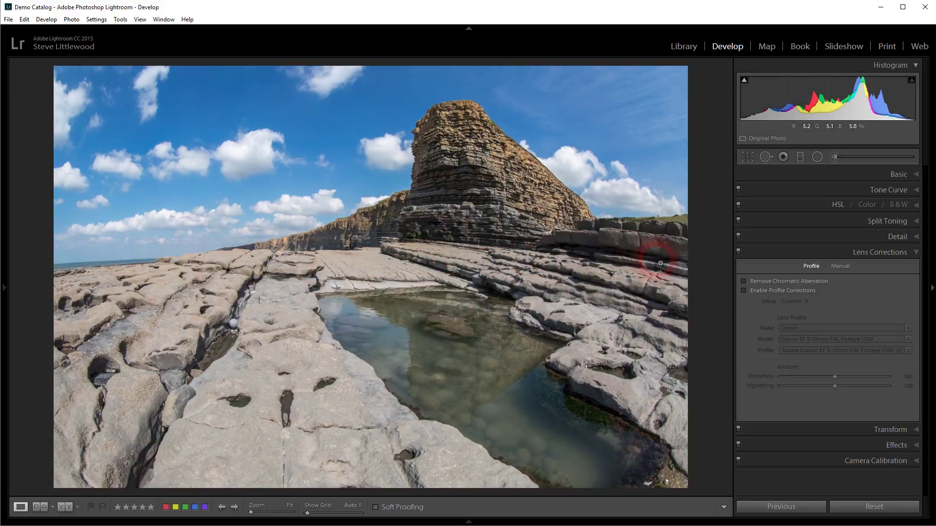
left_click(743, 290)
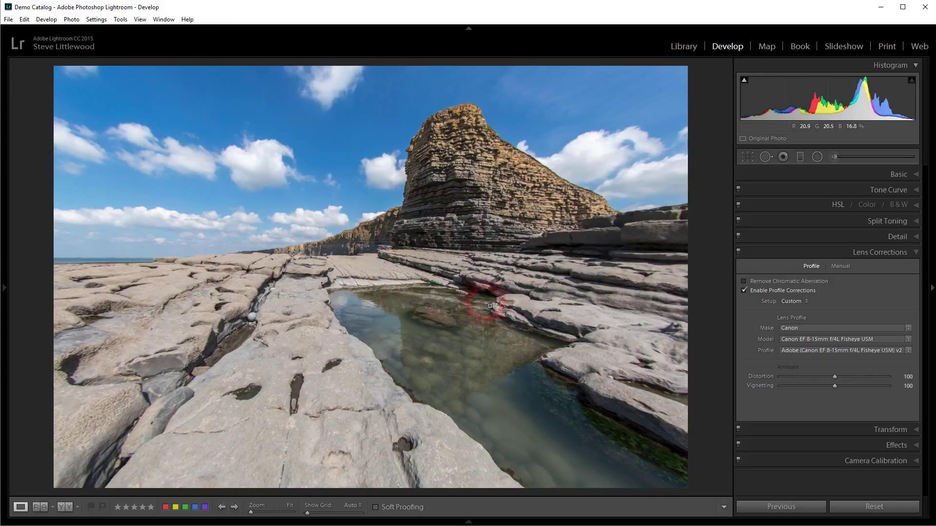
Set the lens profile's Distortion amount to 64
left_click(822, 376)
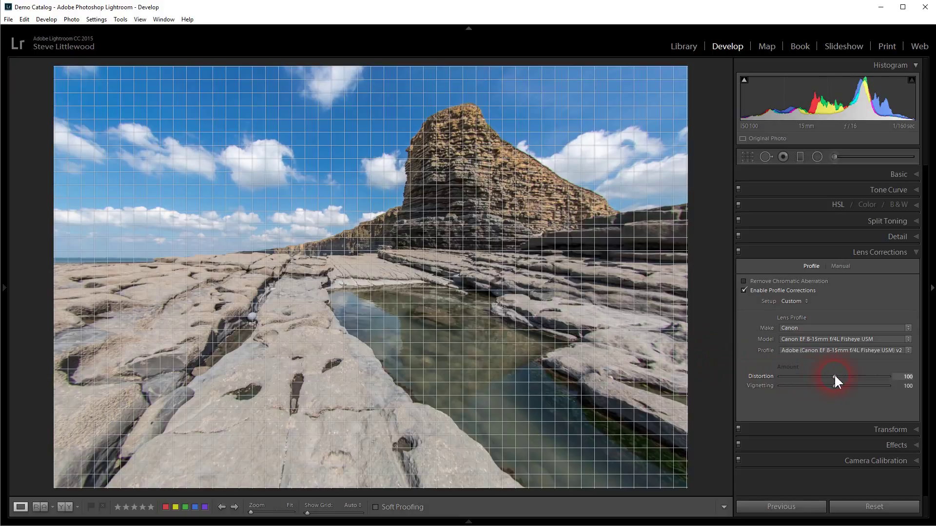
left_click_drag(888, 375, 814, 376)
Try a lens profile Vignetting amount of 200 and reset it to its default
left_click(829, 386)
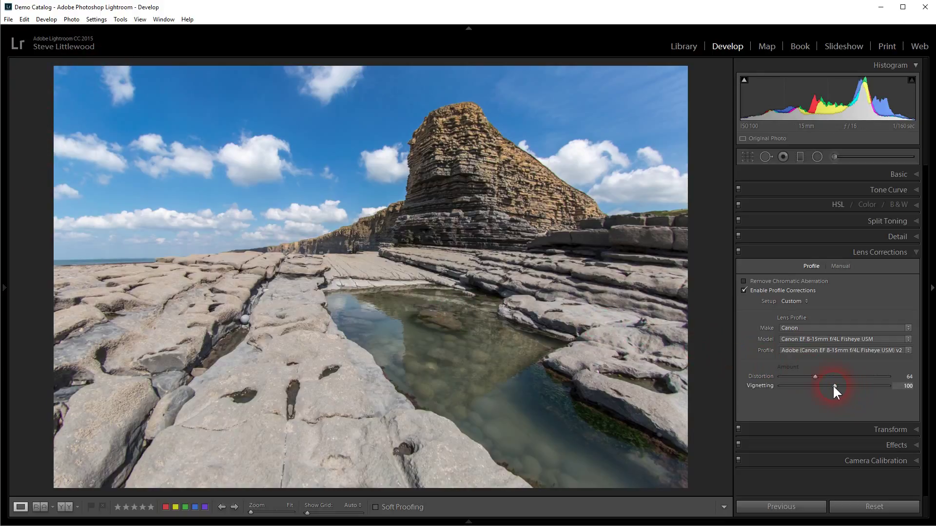
left_click_drag(833, 386, 916, 386)
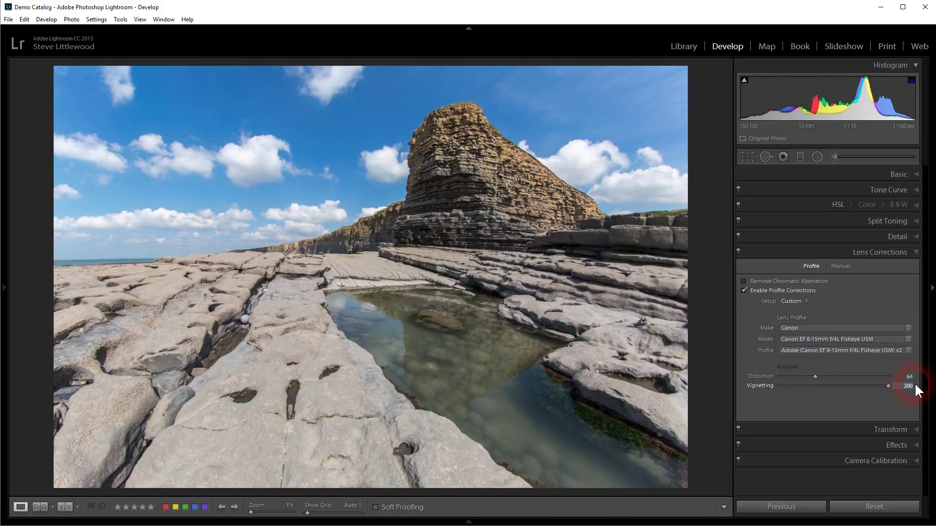
double_click(887, 385)
left_click(809, 377)
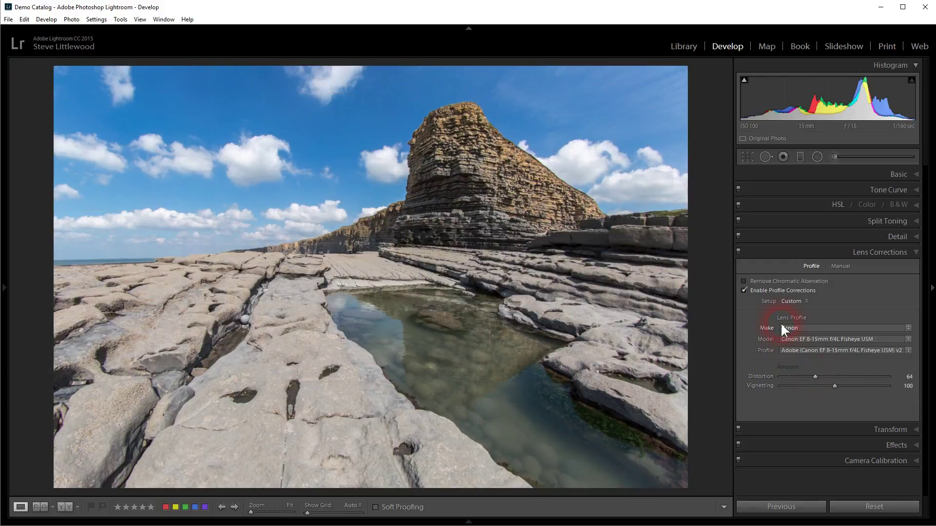
Try a manual lens Vignetting amount of -41 and reset it to its default
left_click(834, 263)
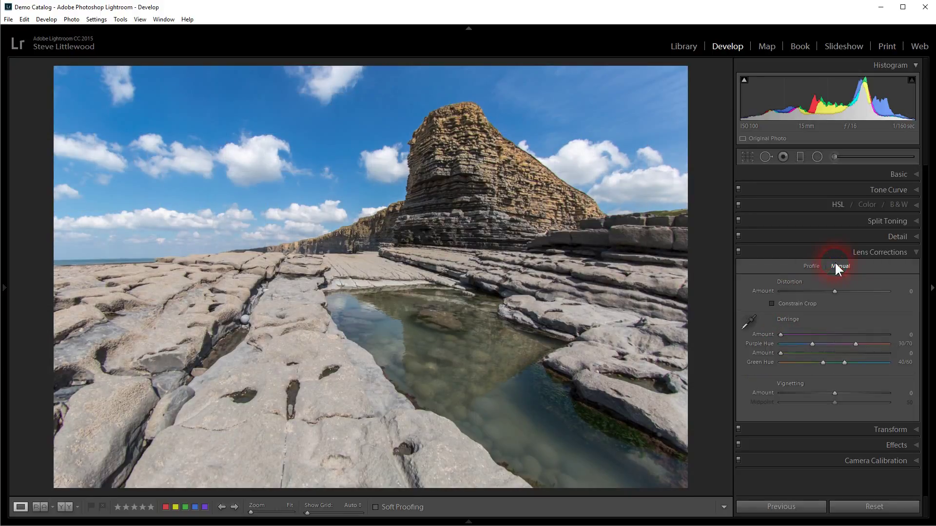
left_click(835, 393)
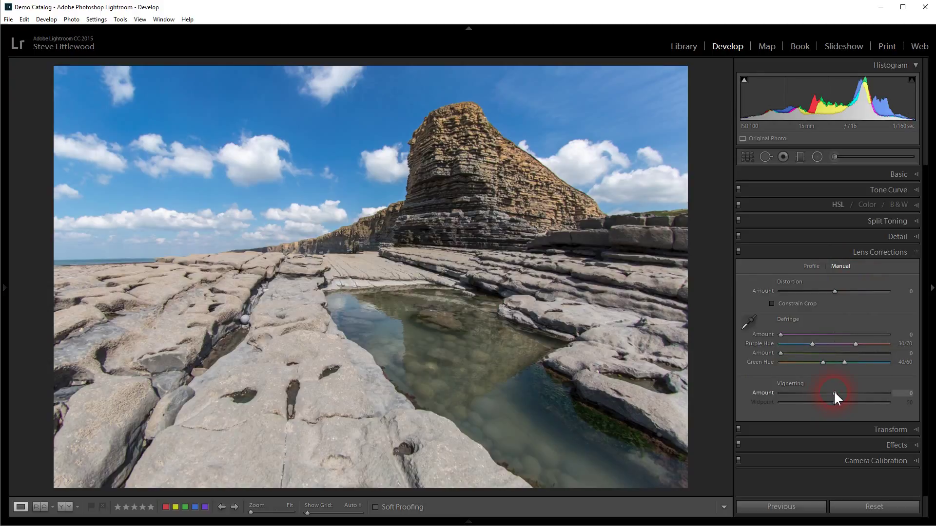
left_click_drag(834, 394, 811, 390)
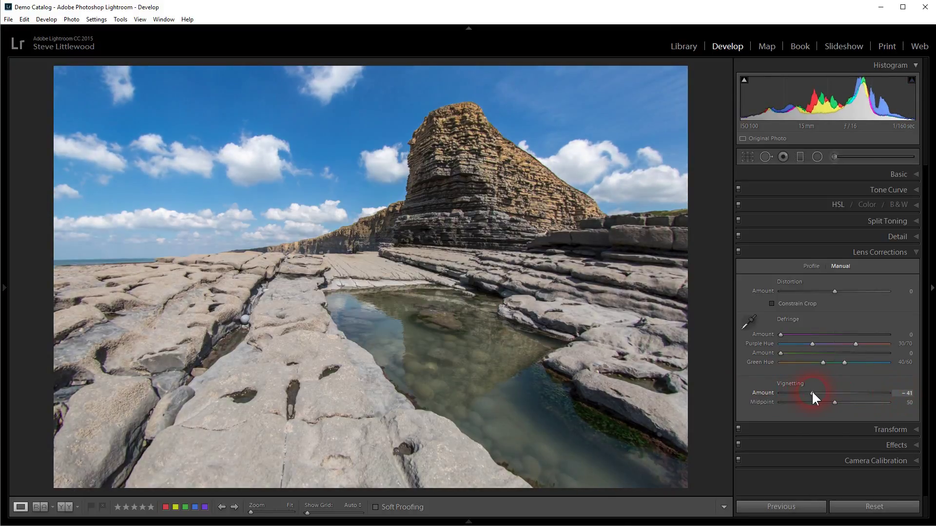
double_click(811, 393)
Try a strong negative manual Distortion amount and reset it to its default
left_click(819, 291)
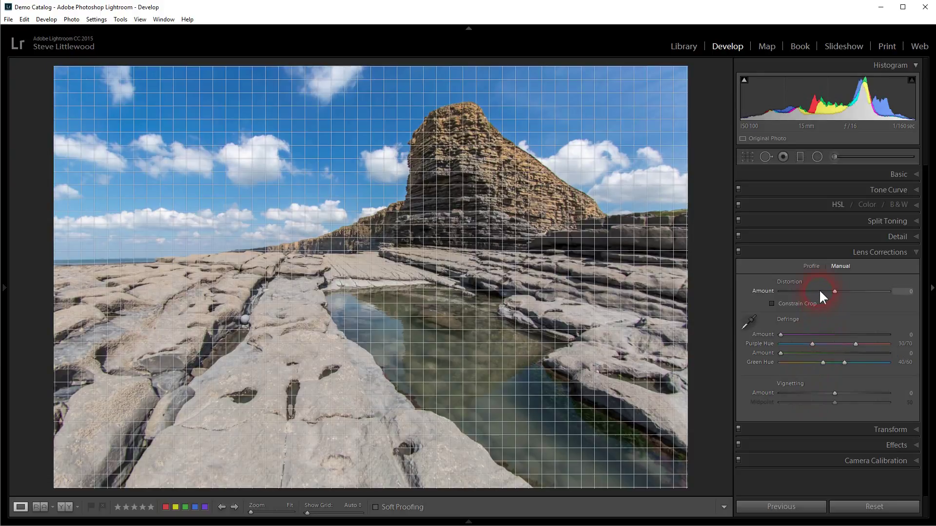
mouse_move(792, 290)
left_mouse_down()
mouse_move(765, 293)
mouse_move(885, 291)
mouse_move(780, 291)
left_mouse_up()
double_click(779, 289)
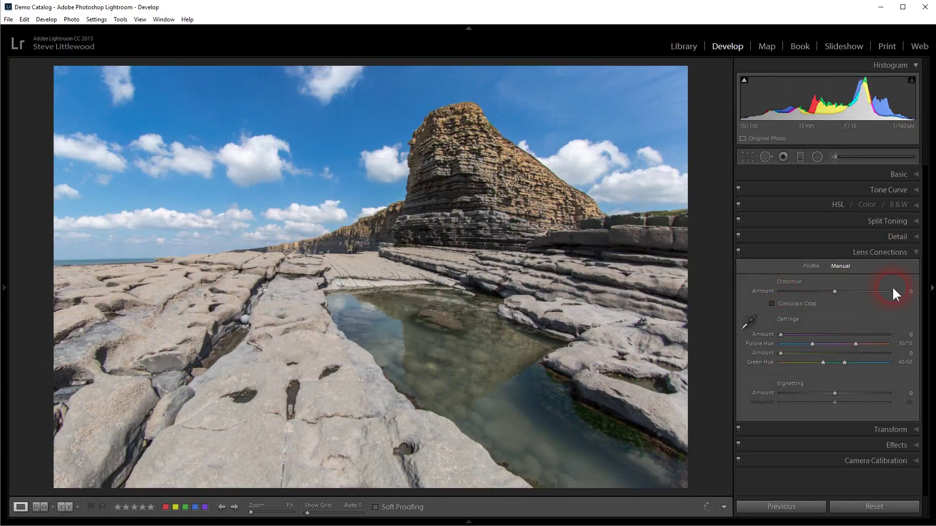